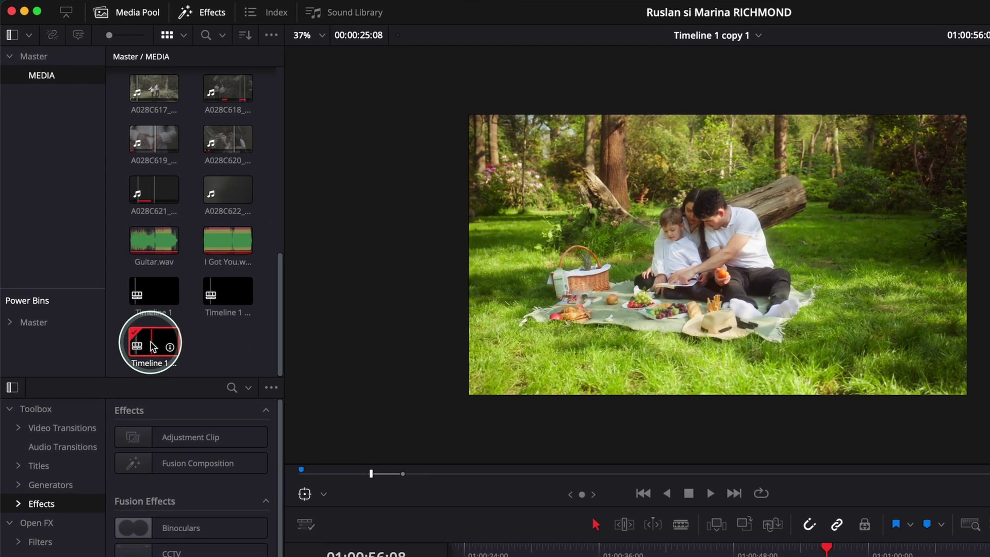
Step: Make a duplicate of the widescreen timeline in the Media Pool
{"action": "right_click", "coordinate": [105, 235]}
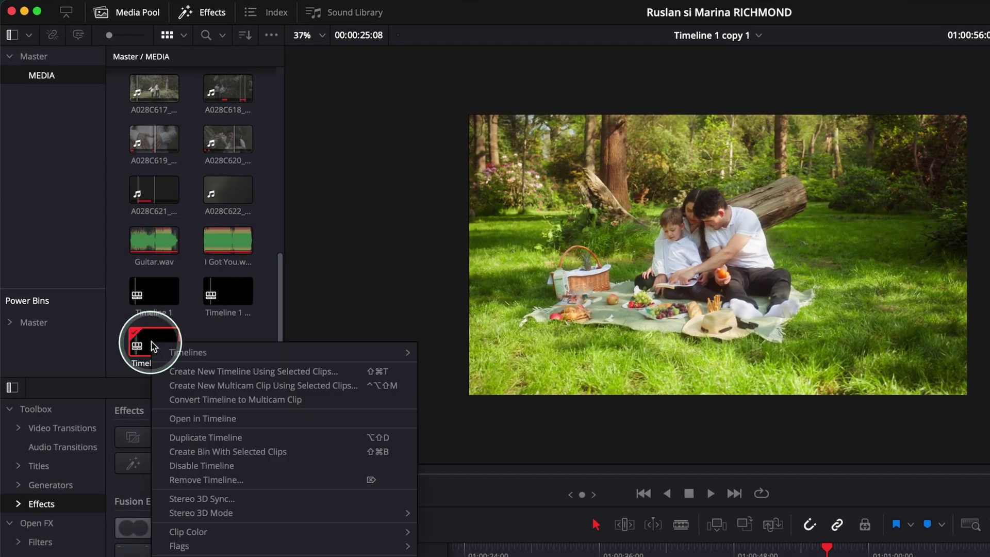
{"action": "left_click", "coordinate": [201, 437]}
{"action": "type", "text": "9 16"}
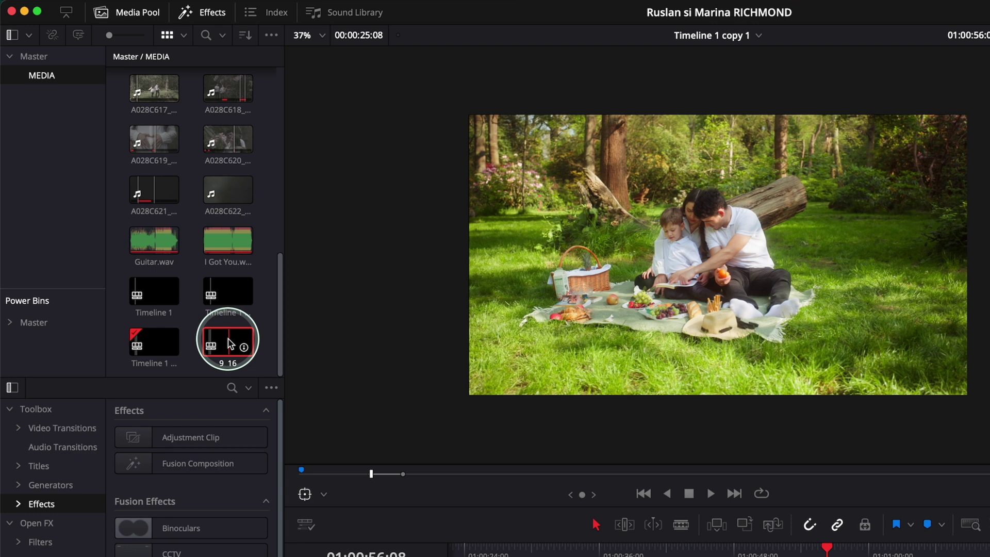
{"action": "right_click", "coordinate": [229, 343]}
{"action": "mouse_move", "coordinate": [203, 267]}
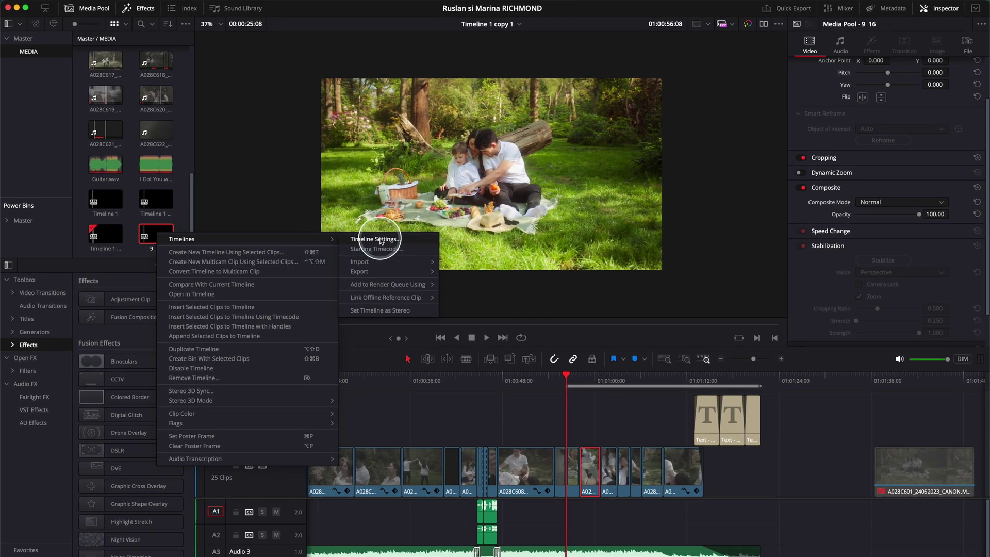
{"action": "left_click", "coordinate": [382, 242]}
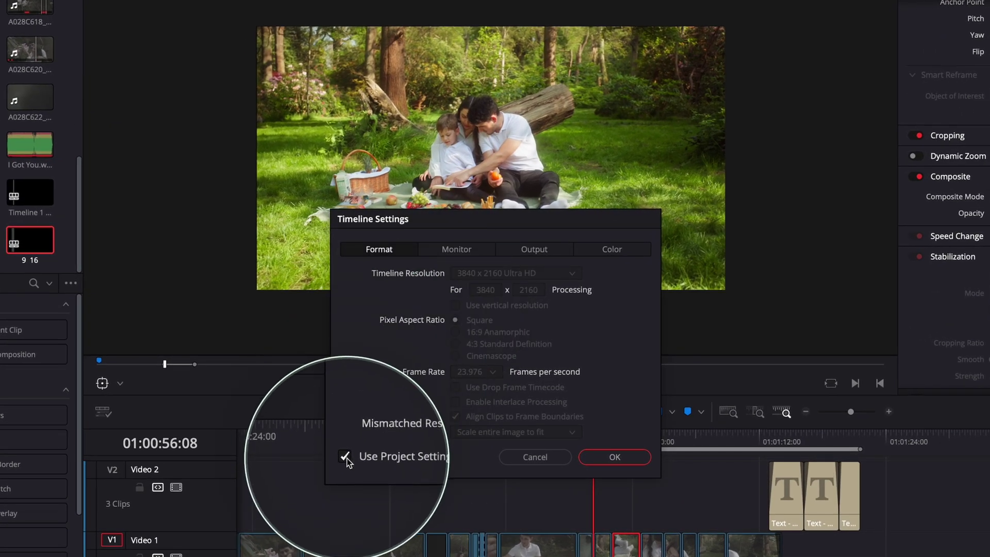
{"action": "left_click", "coordinate": [346, 458]}
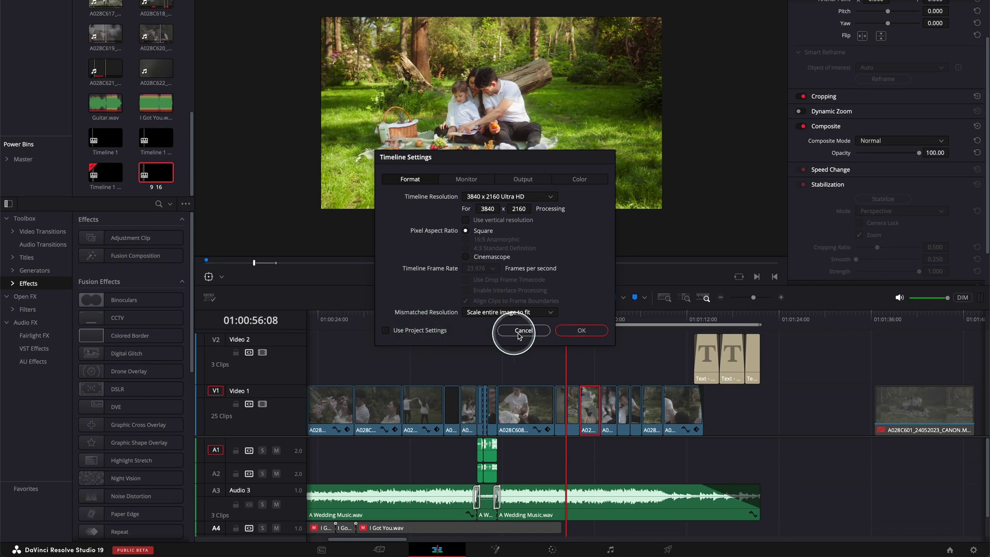
{"action": "left_click", "coordinate": [518, 333]}
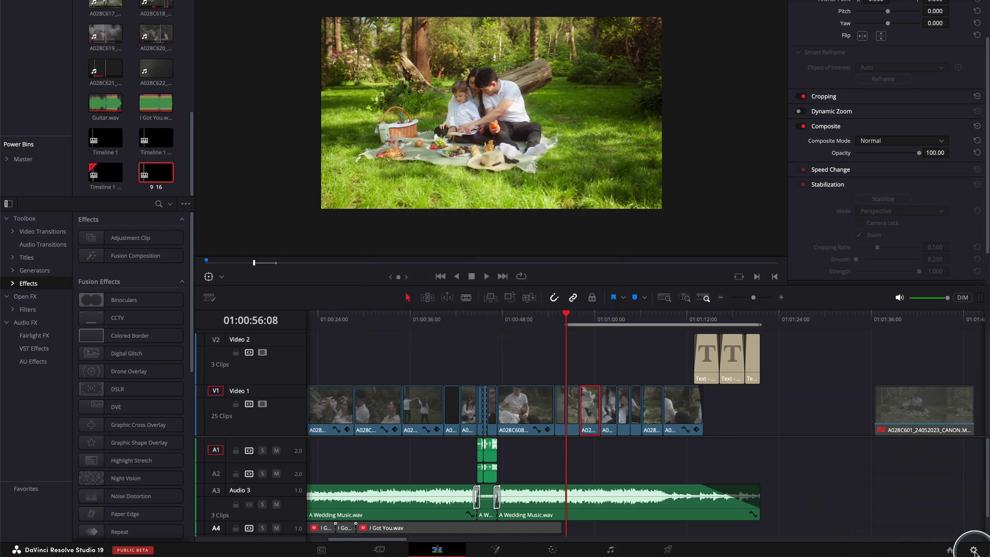
{"action": "left_click", "coordinate": [973, 549]}
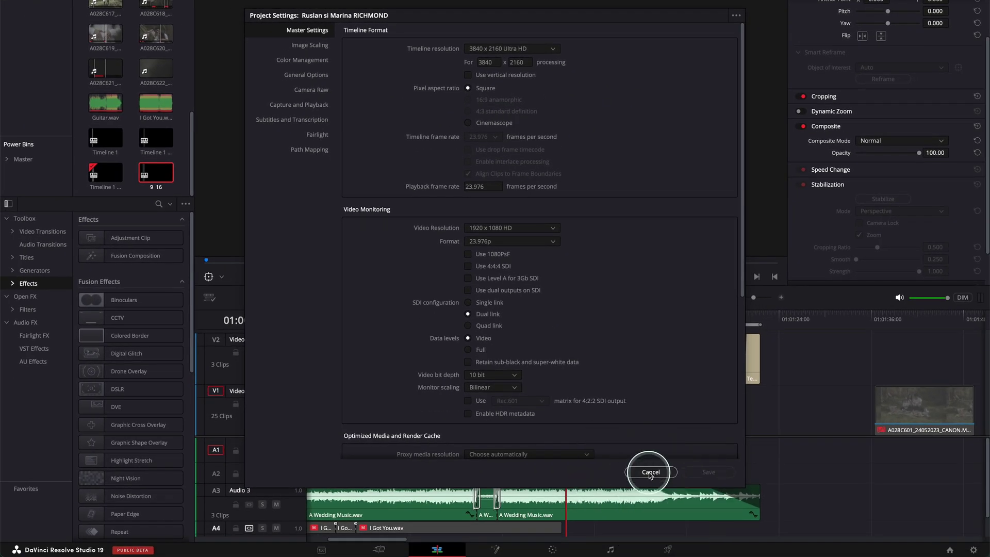
{"action": "left_click", "coordinate": [649, 473]}
Step: Turn off Use Project Settings for 9 16 and apply vertical 2160x3840 with full-frame-with-crop scaling
{"action": "right_click", "coordinate": [157, 178]}
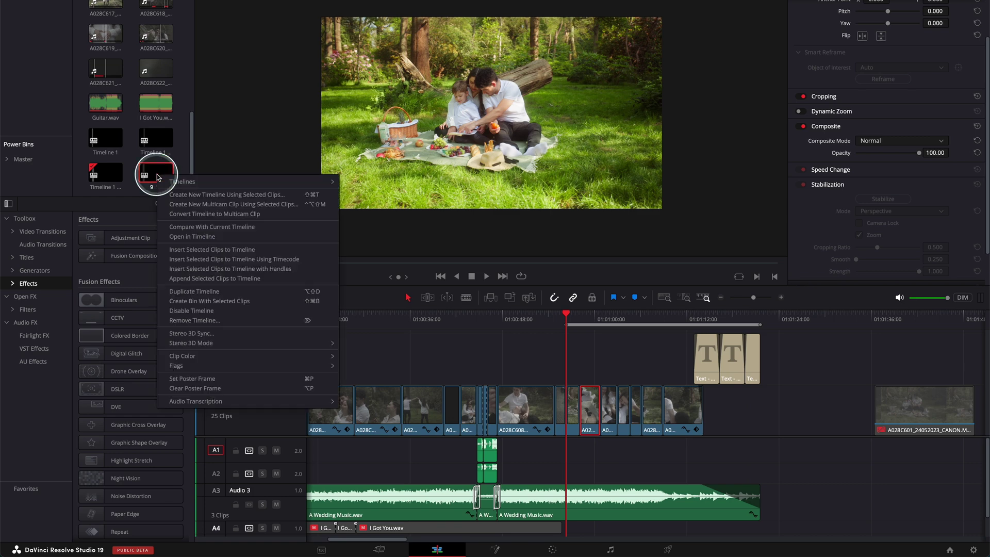
{"action": "mouse_move", "coordinate": [183, 212]}
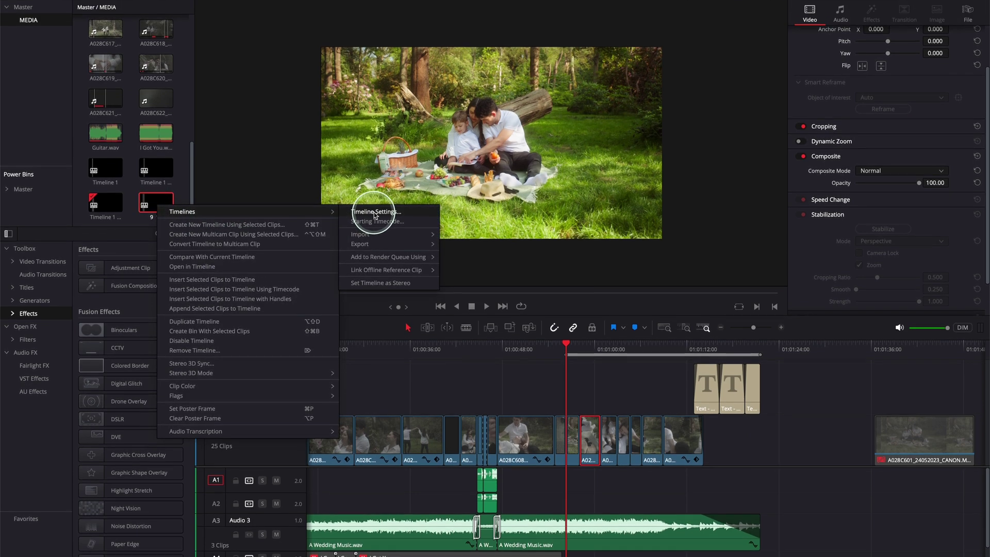
{"action": "left_click", "coordinate": [373, 183]}
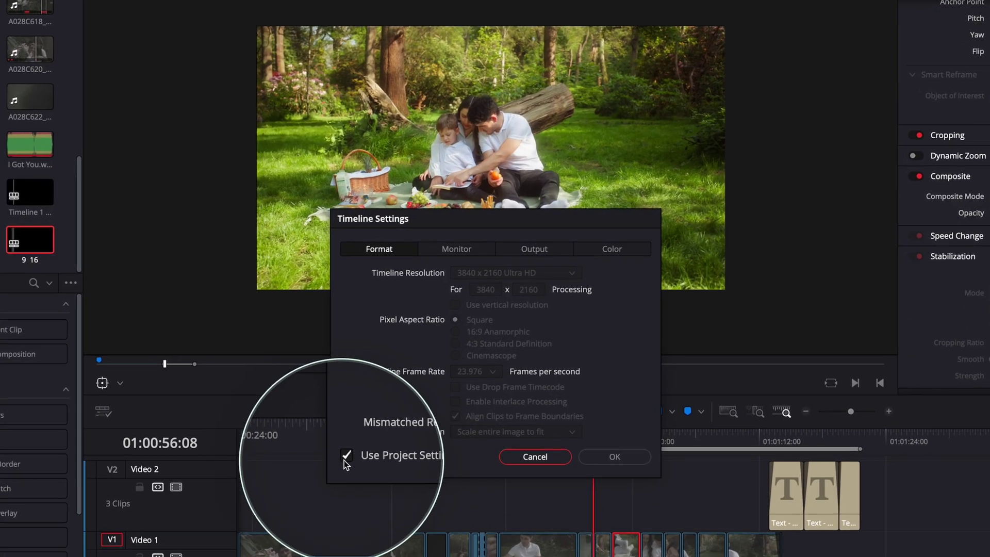
{"action": "left_click", "coordinate": [346, 458]}
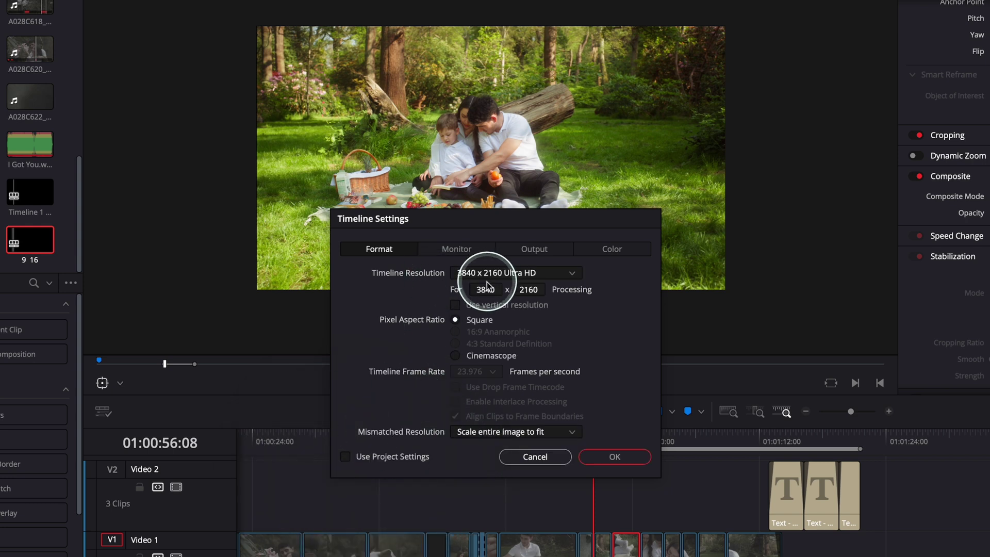
{"action": "left_click", "coordinate": [456, 305]}
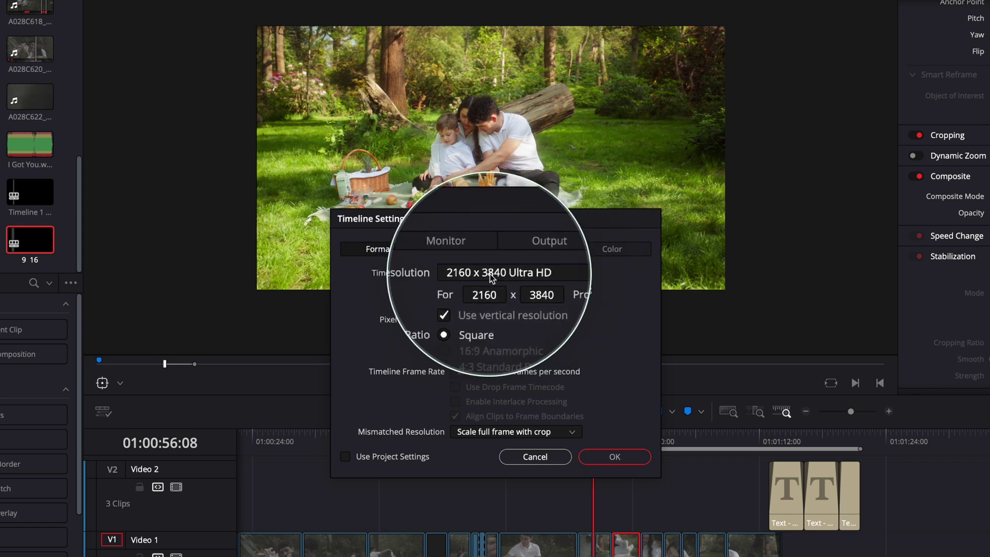
{"action": "left_click", "coordinate": [544, 254]}
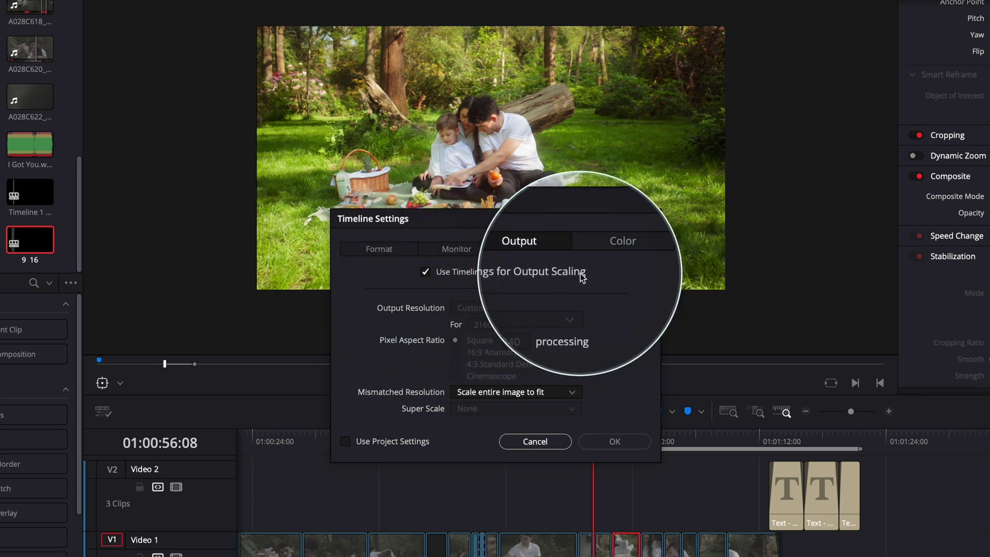
{"action": "left_click", "coordinate": [394, 252]}
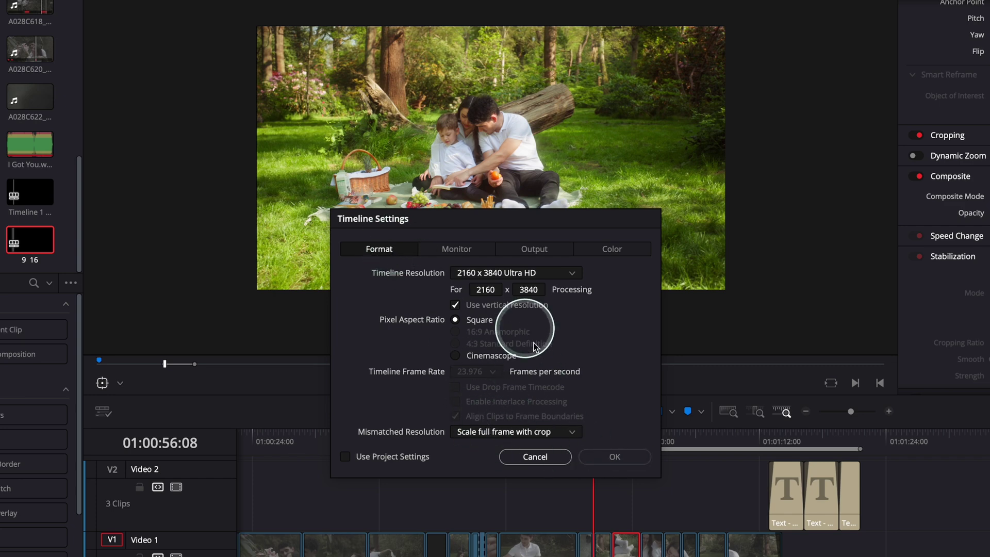
{"action": "left_click", "coordinate": [616, 457]}
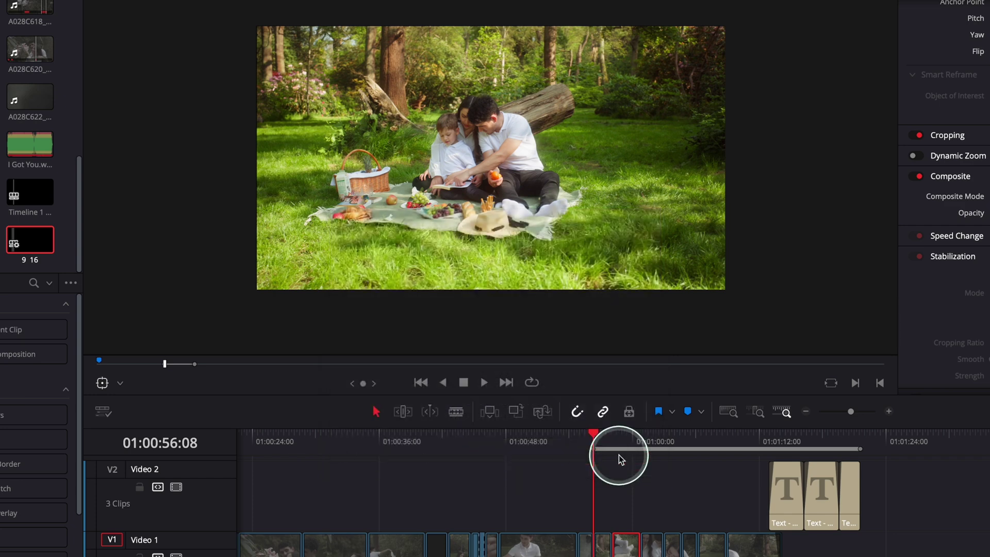
Step: Open the 9 16 timeline and scrub through its vertical frames
{"action": "left_click", "coordinate": [617, 439]}
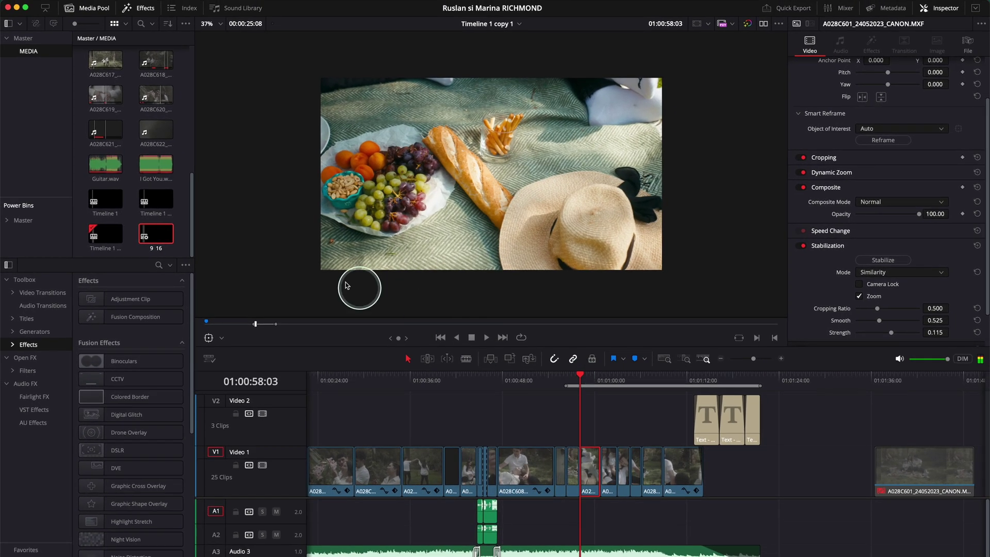
{"action": "double_click", "coordinate": [155, 234]}
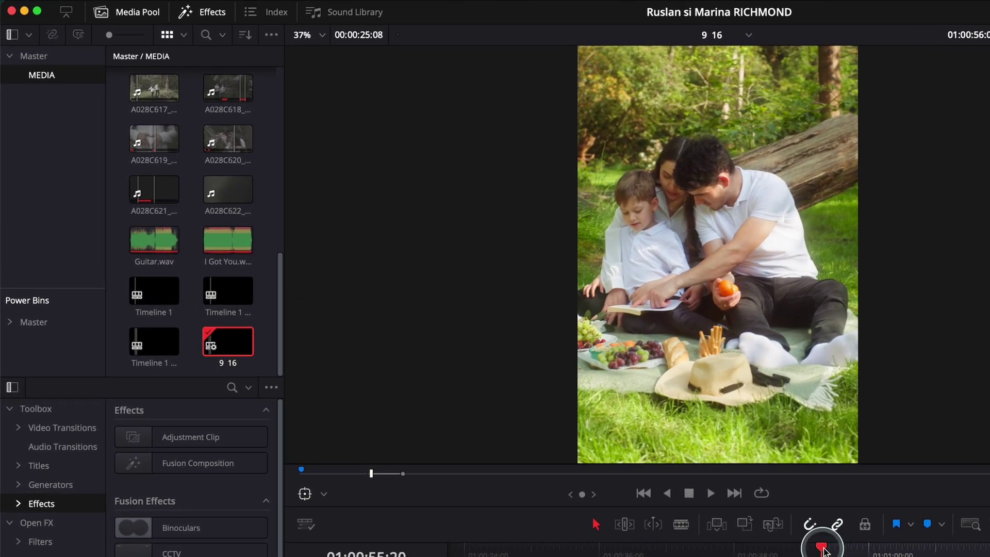
{"action": "left_click_drag", "start_coordinate": [824, 550], "coordinate": [835, 552]}
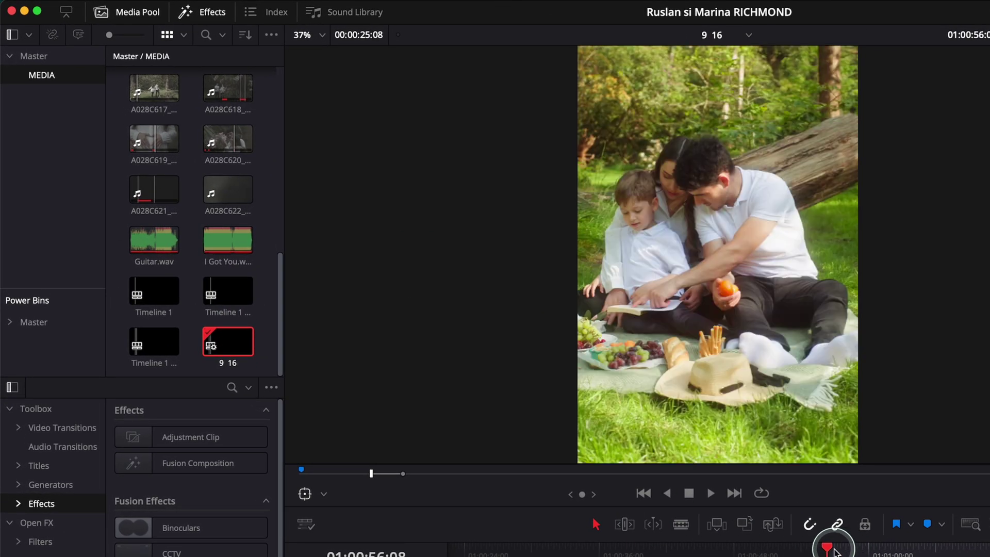
{"action": "scroll", "coordinate": [699, 269], "scroll_direction": "down", "scroll_amount": 3}
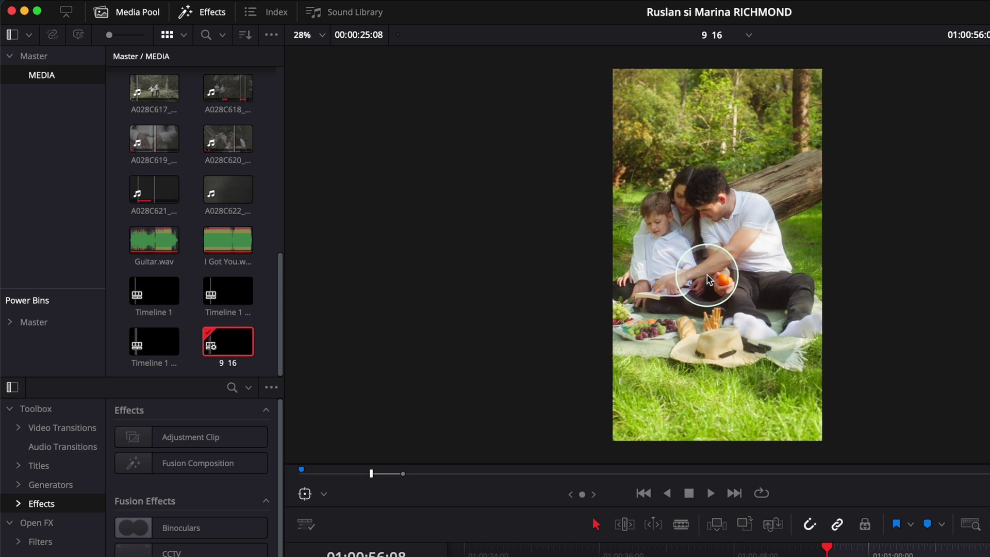
{"action": "left_click_drag", "start_coordinate": [827, 551], "coordinate": [905, 551]}
Step: Scrub the widescreen Timeline 1 copy 1 for comparison, then reopen 9 16
{"action": "left_click", "coordinate": [151, 347]}
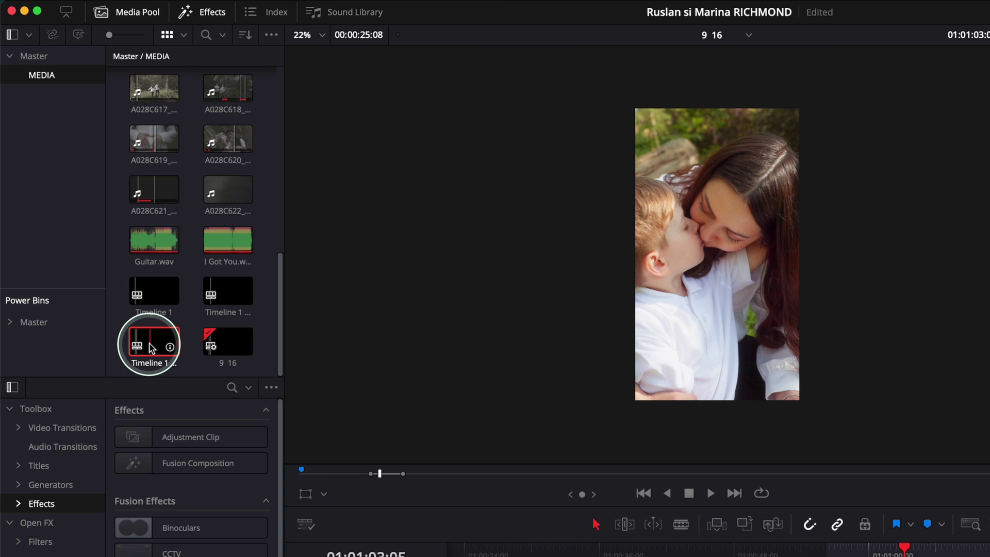
{"action": "double_click", "coordinate": [152, 346]}
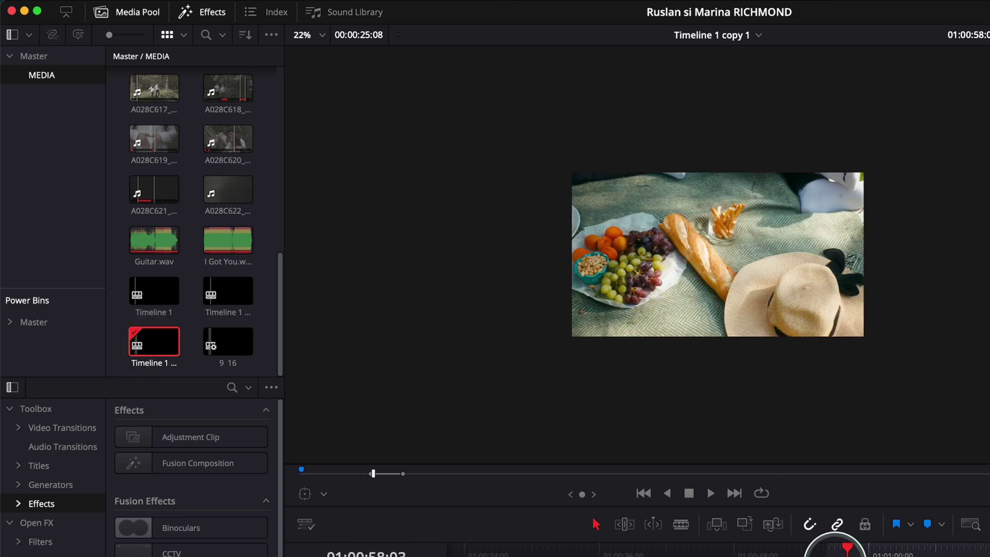
{"action": "left_click_drag", "start_coordinate": [848, 551], "coordinate": [938, 549]}
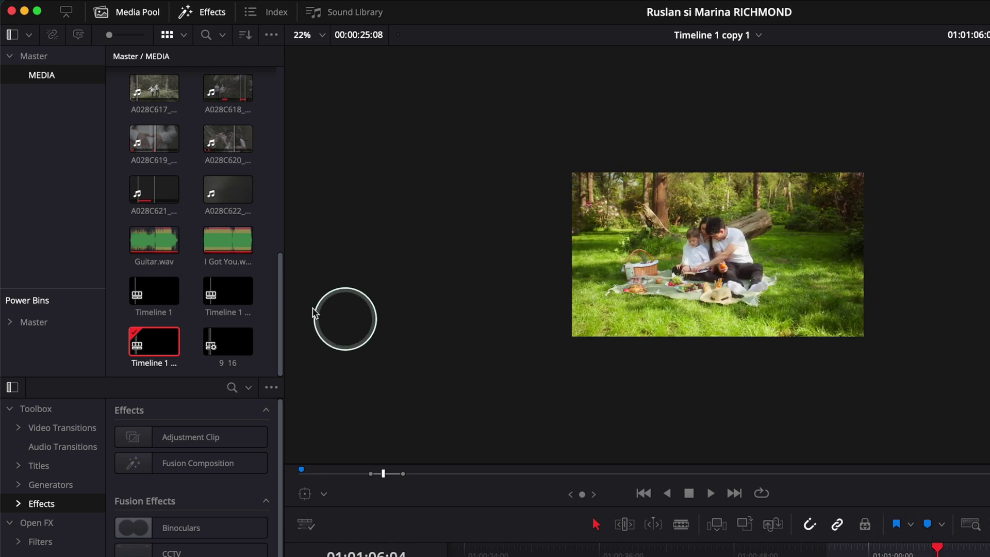
{"action": "left_click", "coordinate": [230, 346]}
{"action": "double_click", "coordinate": [229, 346]}
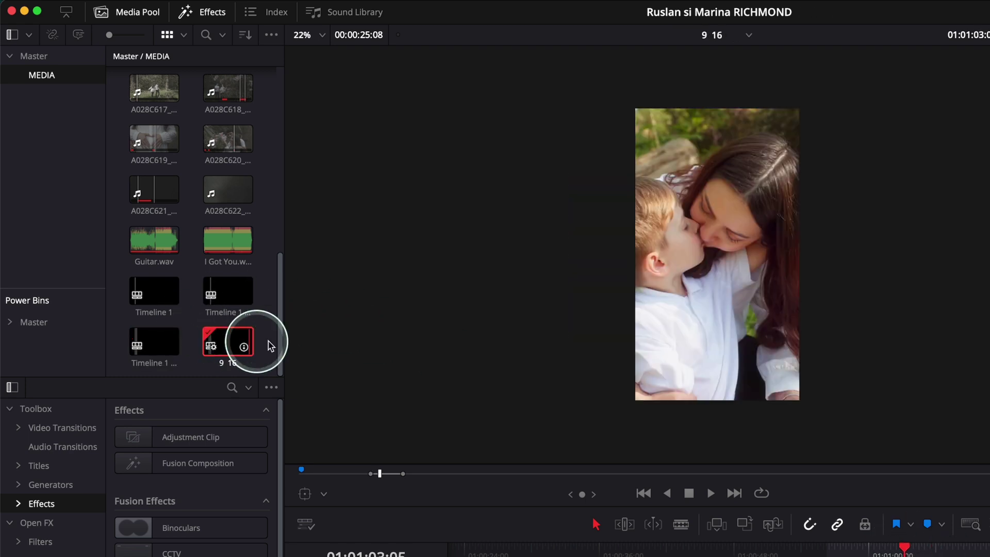